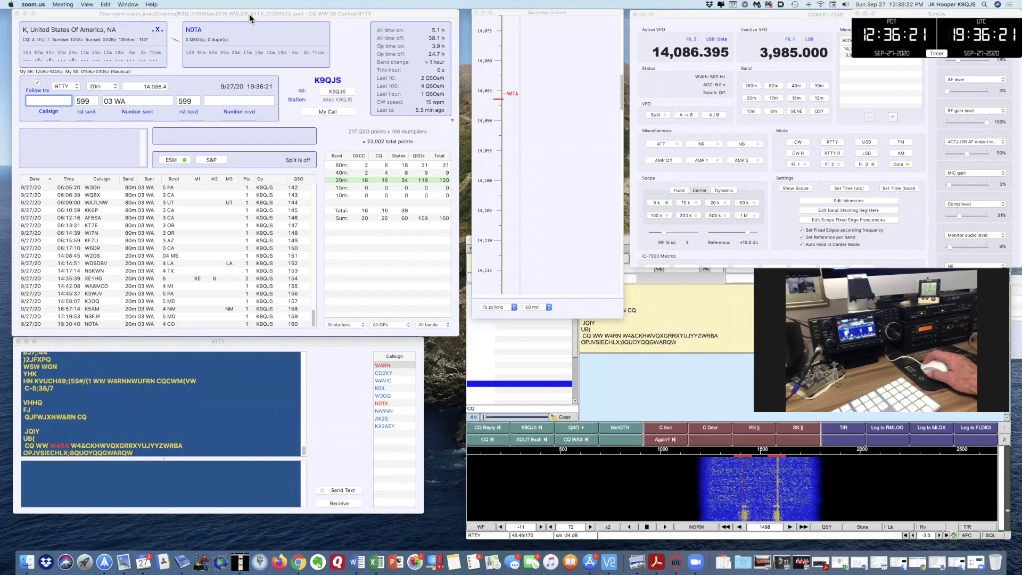
# Bring the RUMlogNG logging window to the front while the RTTY CQ decodes
pyautogui.click(250, 16)
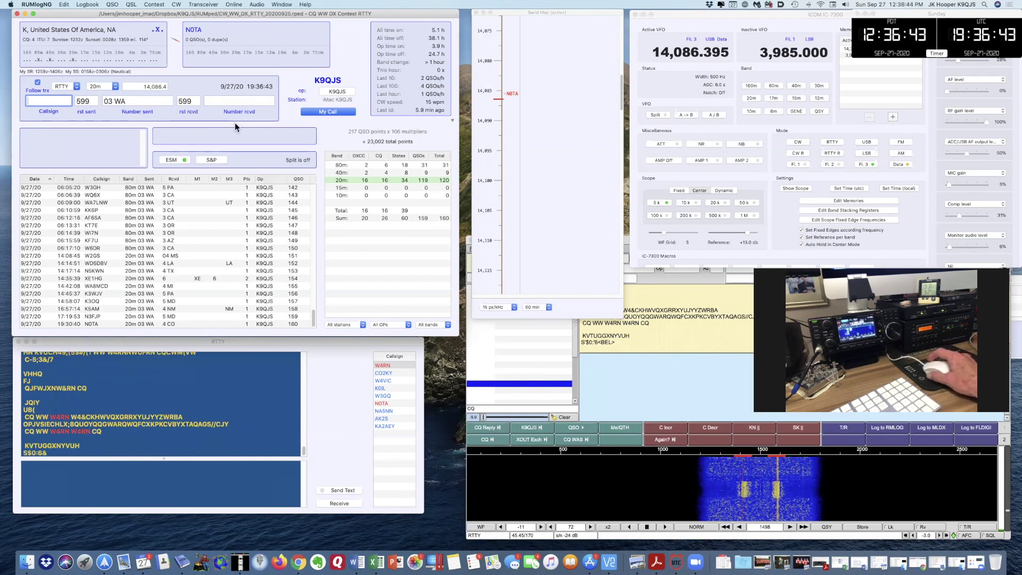
# Review the µHAM/Fldigi link settings in Preferences, then bring the RTTY decoder window forward
pyautogui.click(33, 6)
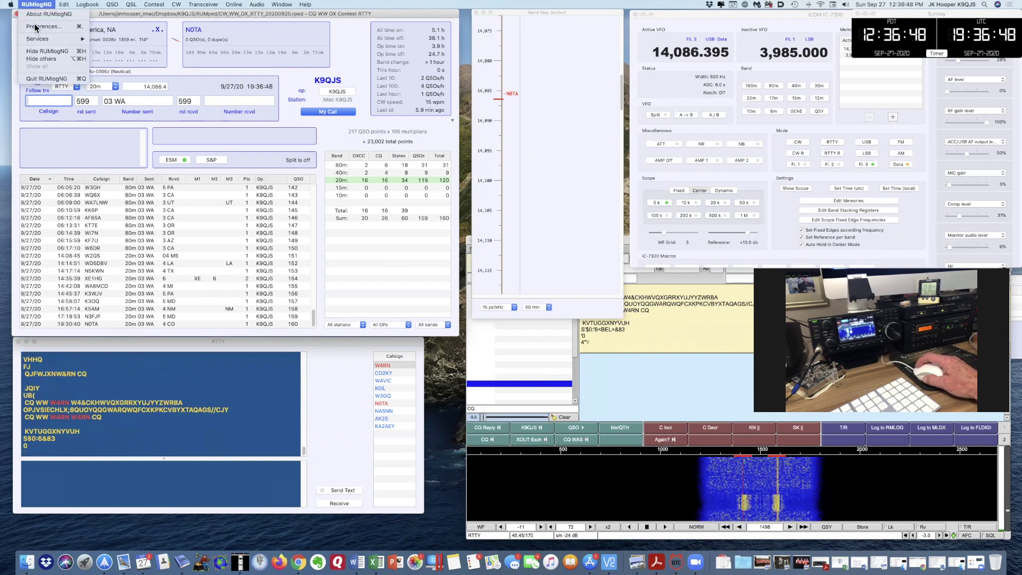
pyautogui.click(34, 27)
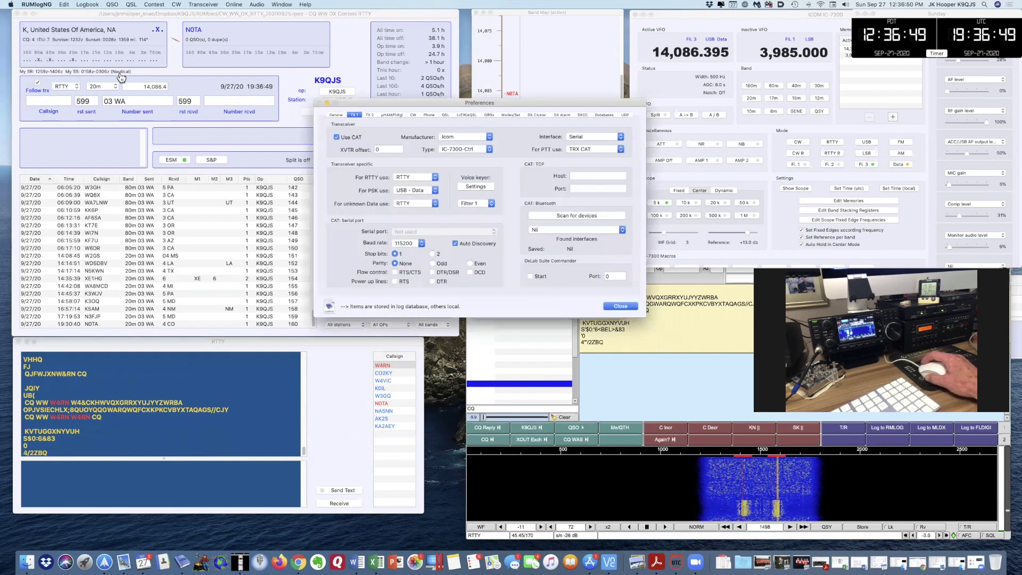
pyautogui.click(392, 114)
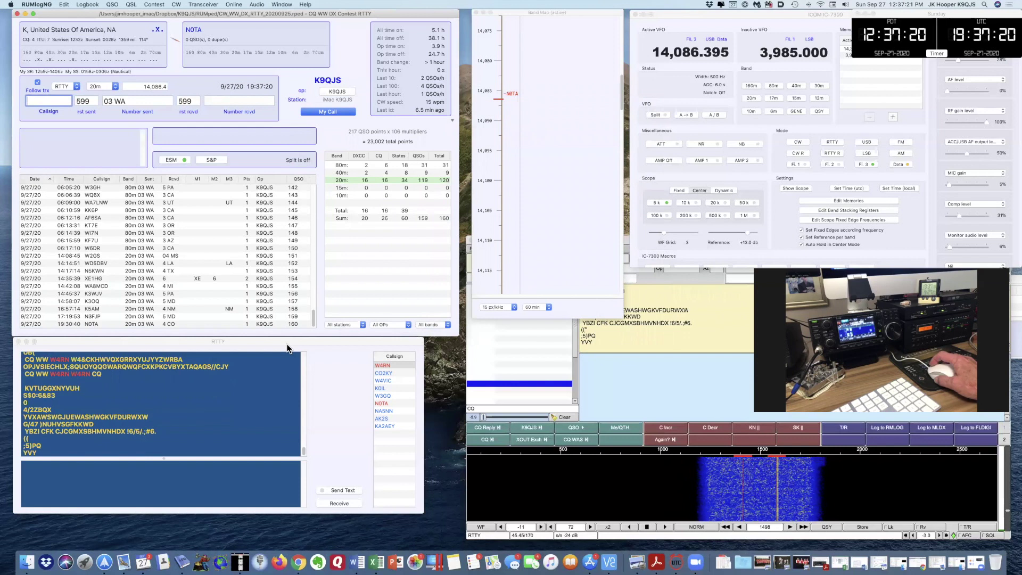
pyautogui.click(288, 345)
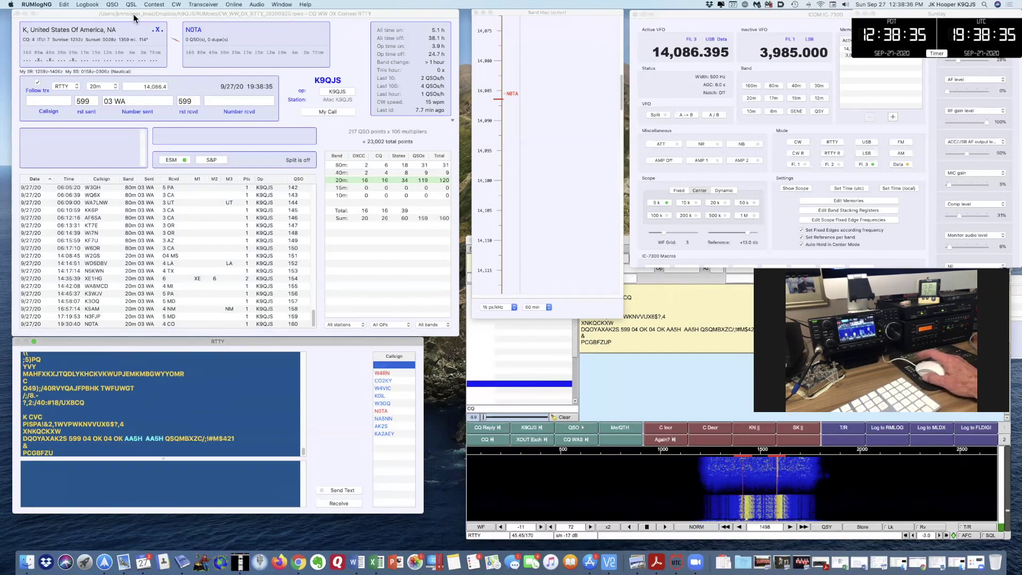
# Reactivate the QSO entry window and look over the Logbook menu without choosing anything
pyautogui.click(134, 16)
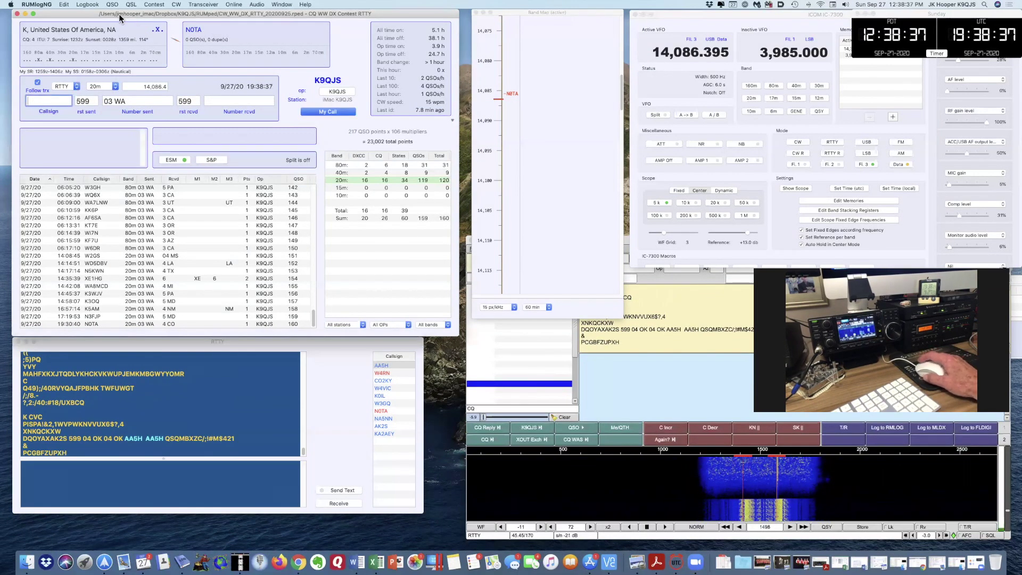
pyautogui.click(91, 6)
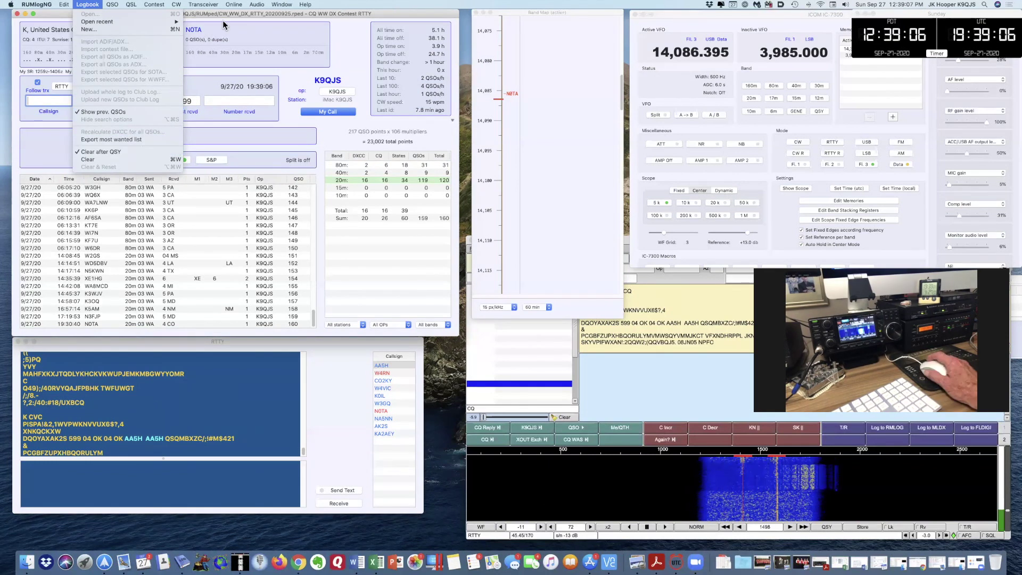
pyautogui.click(155, 394)
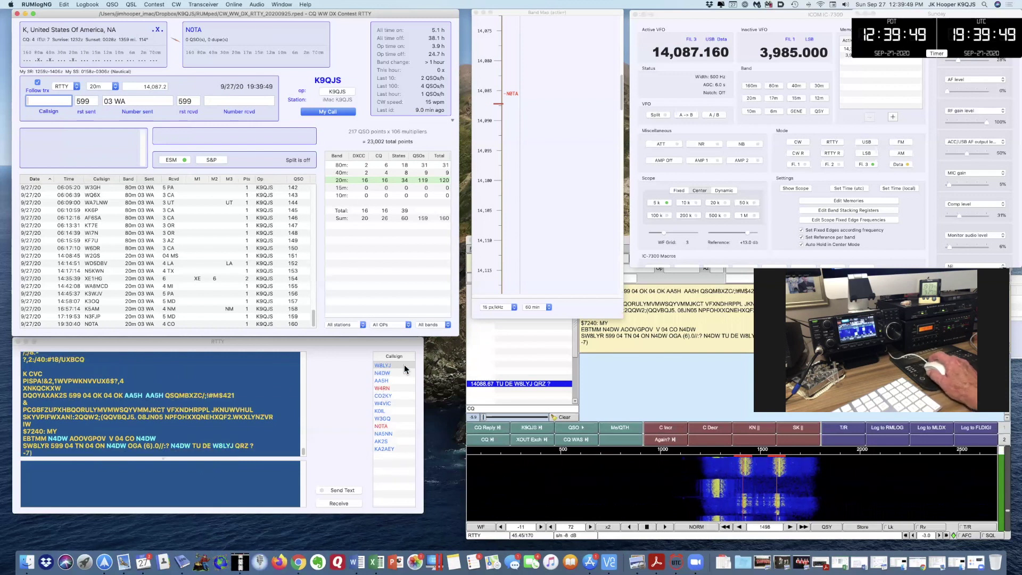
pyautogui.click(401, 365)
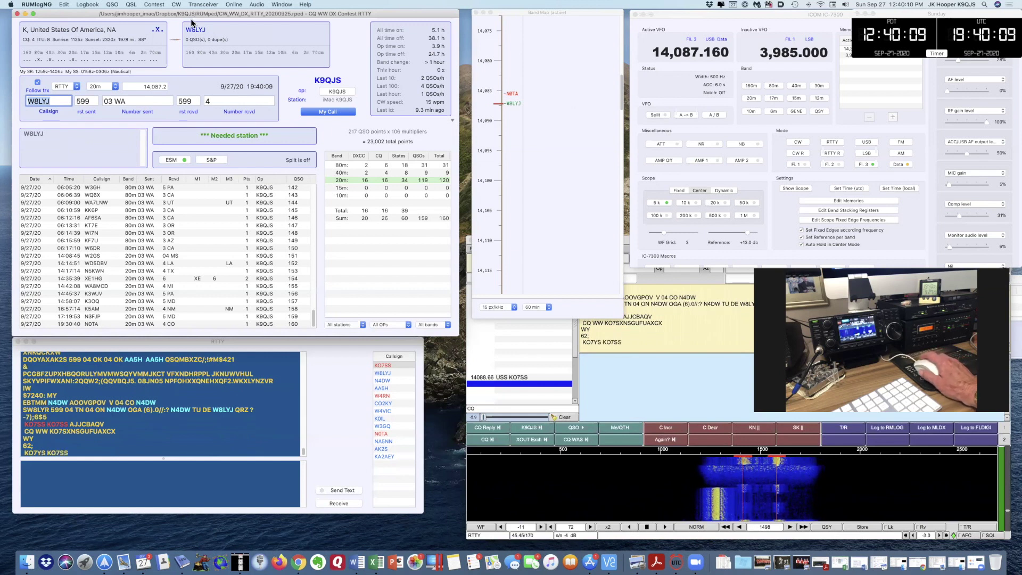
pyautogui.click(154, 5)
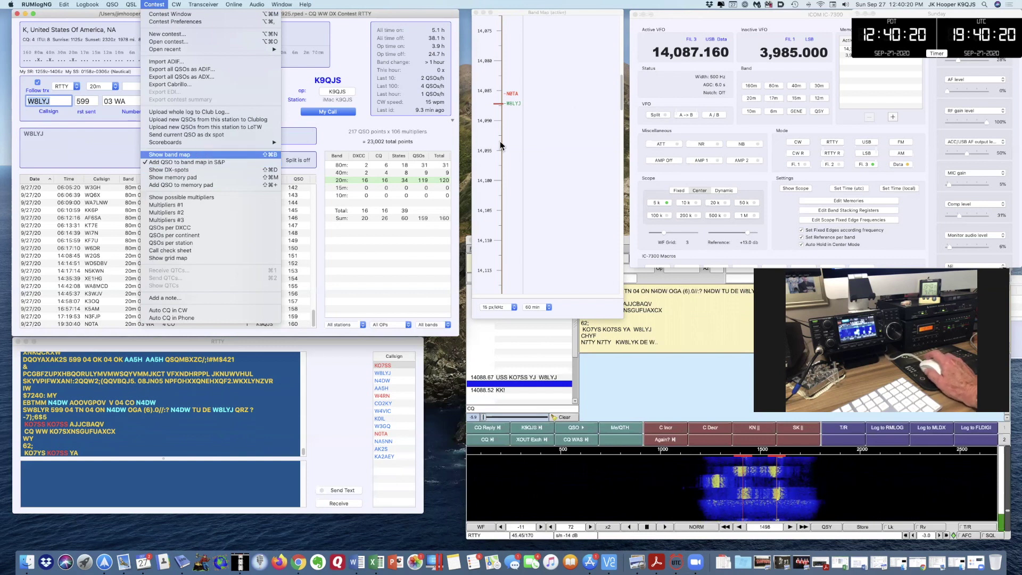
pyautogui.click(330, 19)
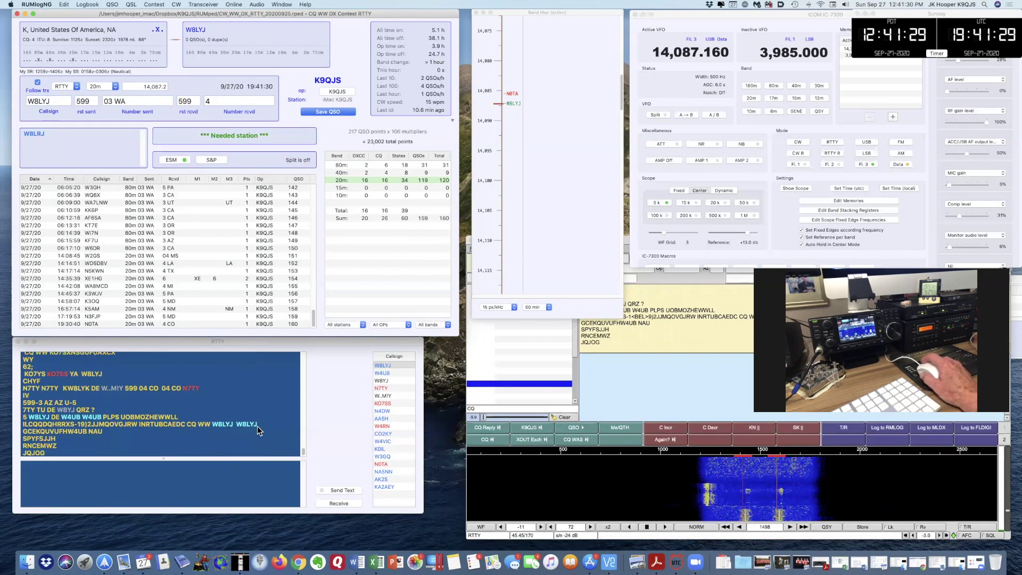
pyautogui.click(67, 100)
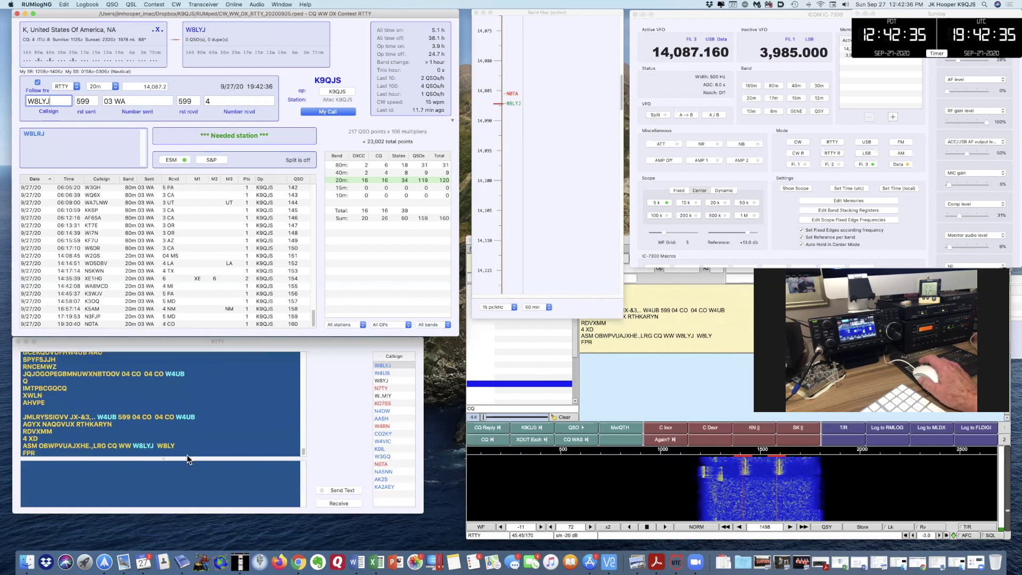
# Call W8LYJ with the own callsign twice, then send the 599 03 WA exchange
pyautogui.press('Return')
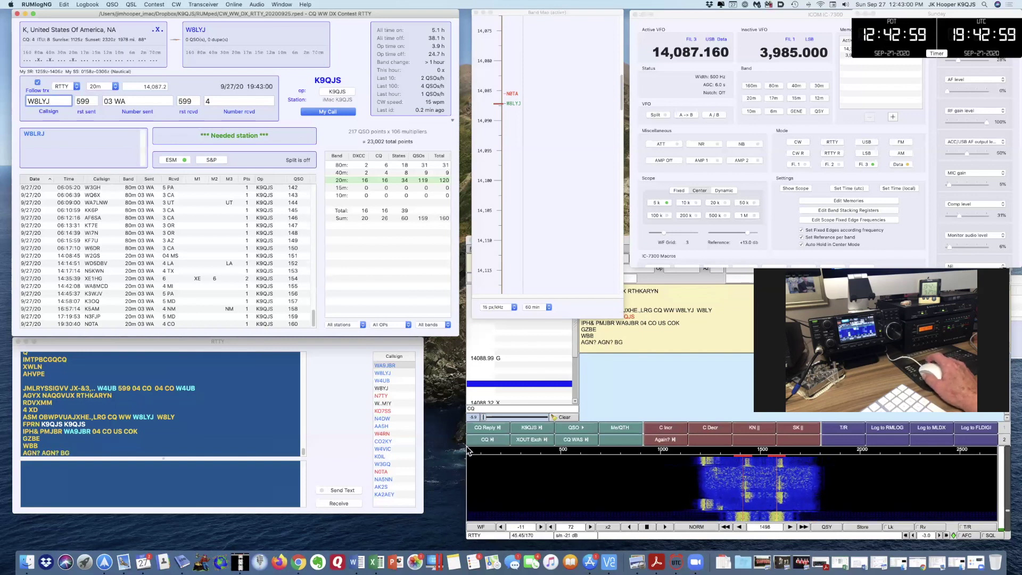
pyautogui.press('F2')
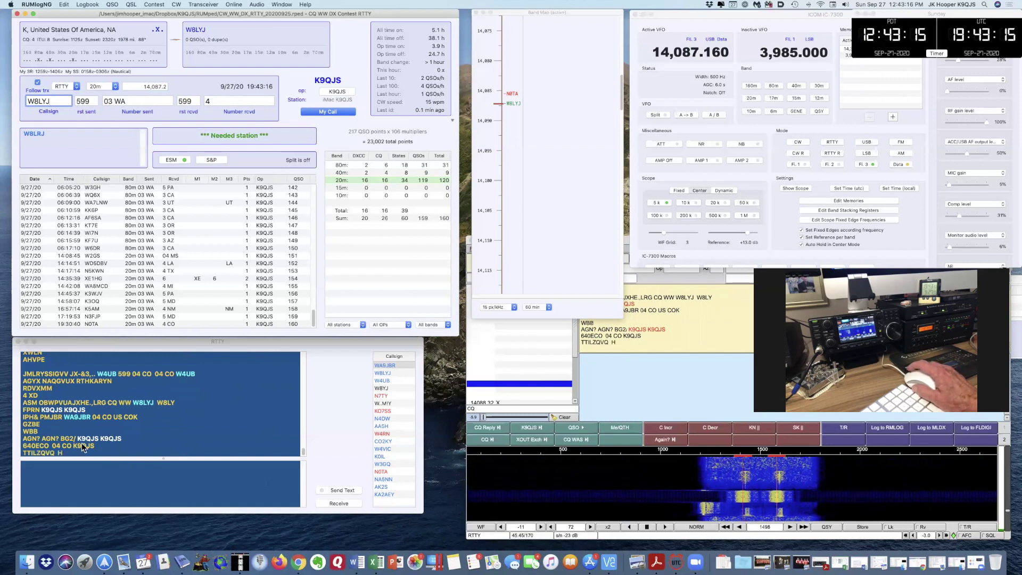
pyautogui.press('Return')
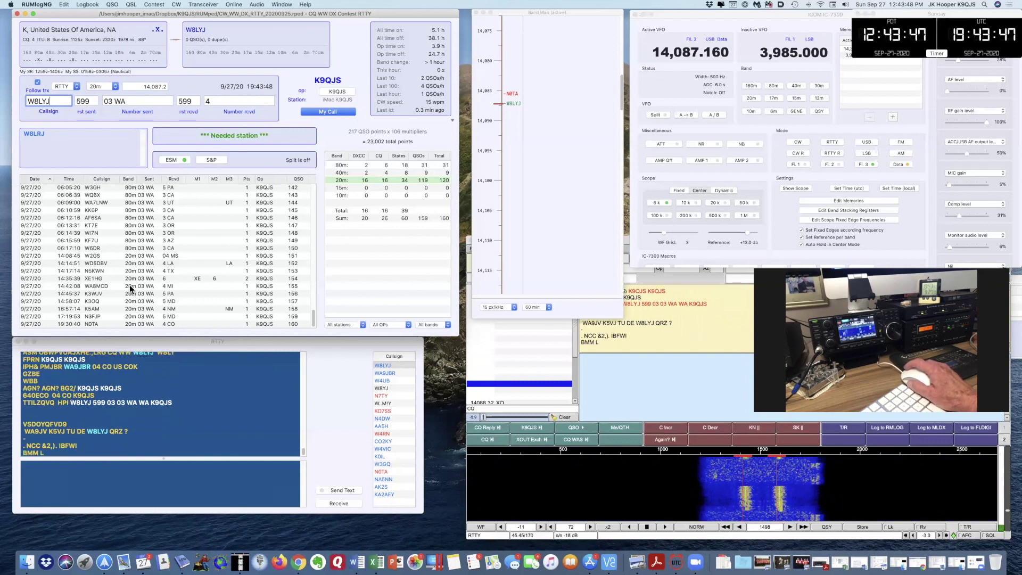
pyautogui.click(243, 102)
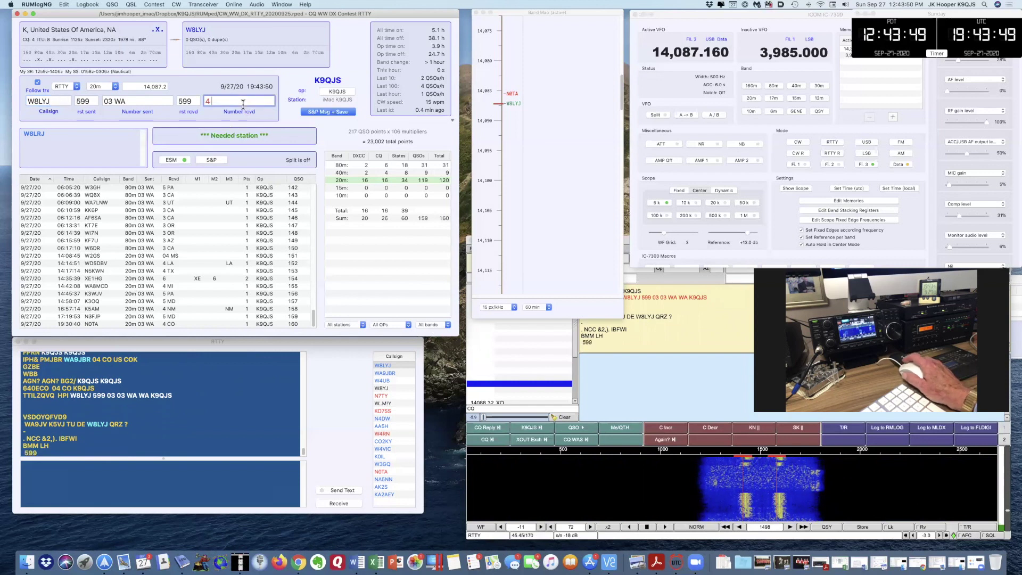
pyautogui.write('CO')
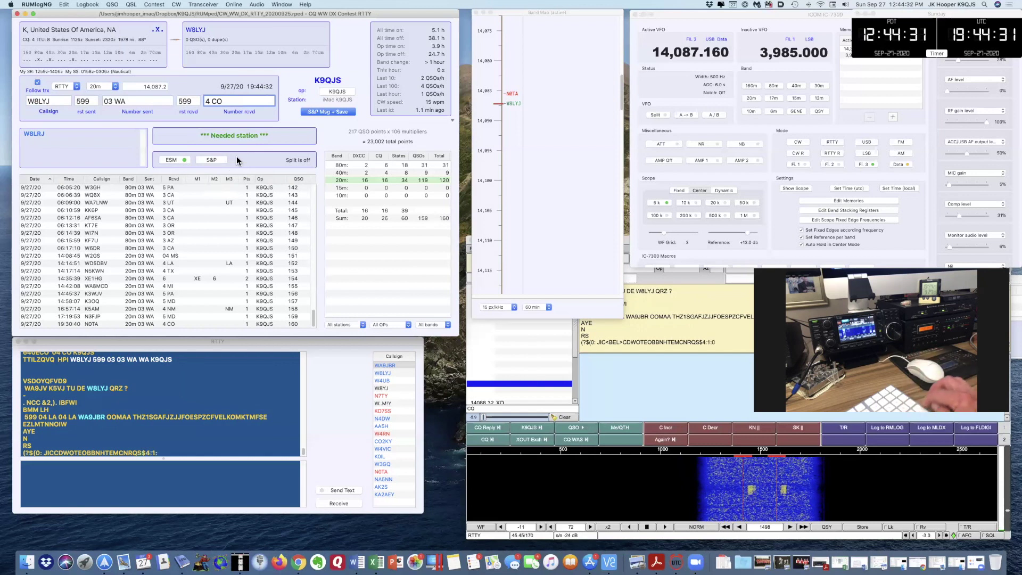
pyautogui.press('Return')
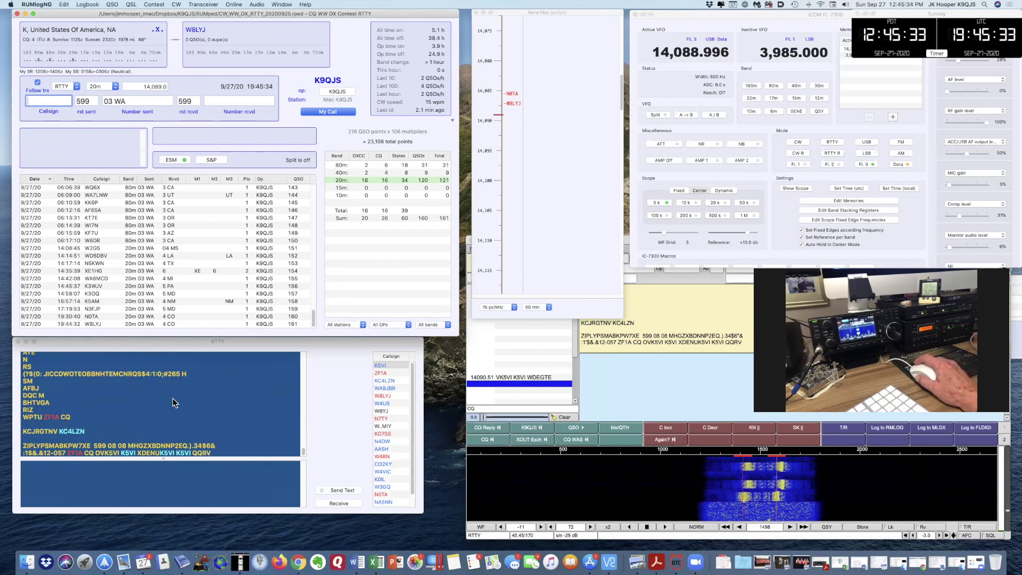
# Load ZF1A from the decoded calls, note its DUPE warning, and clear the entry line
pyautogui.click(390, 372)
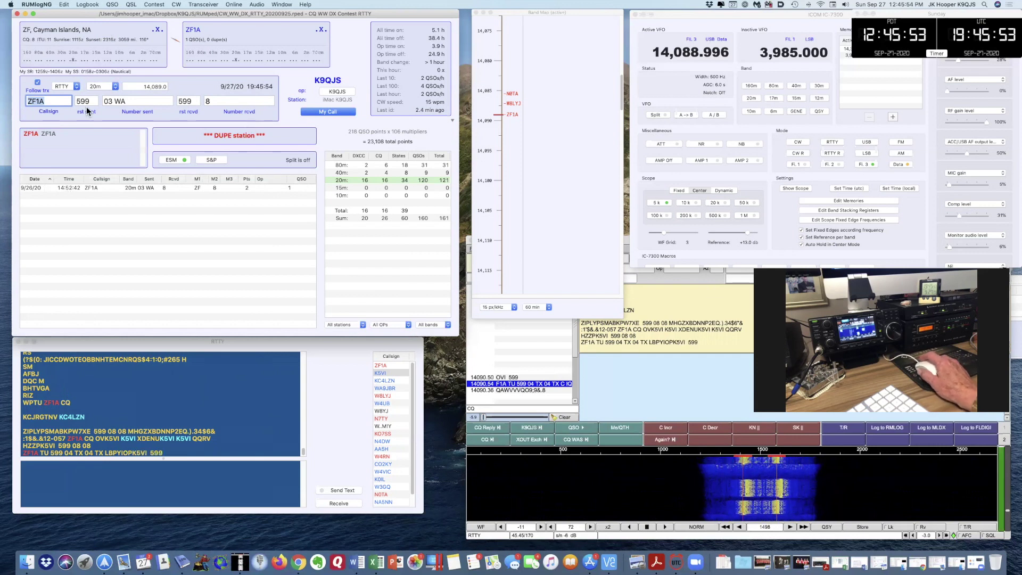
pyautogui.click(51, 102)
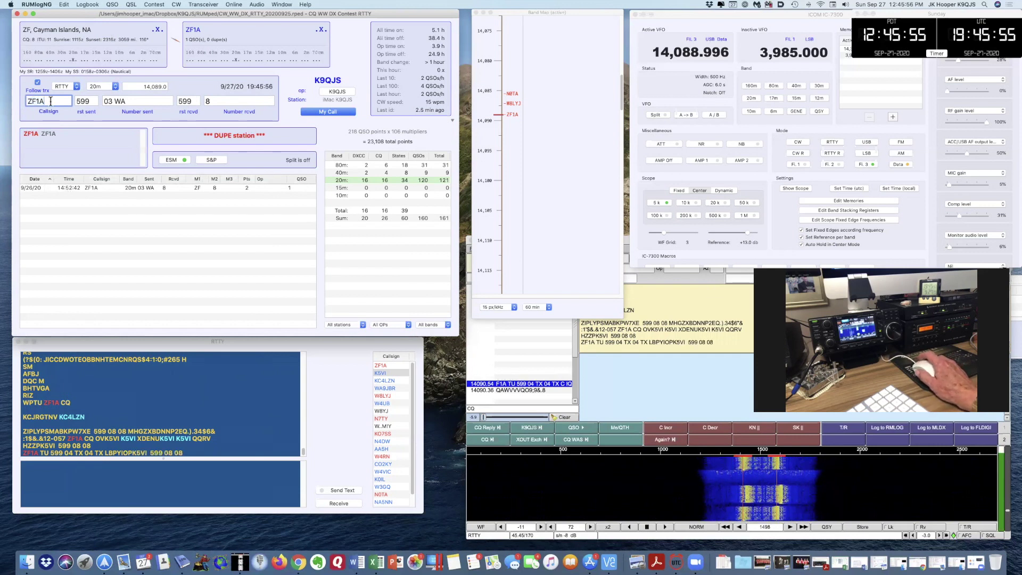
pyautogui.press('Escape')
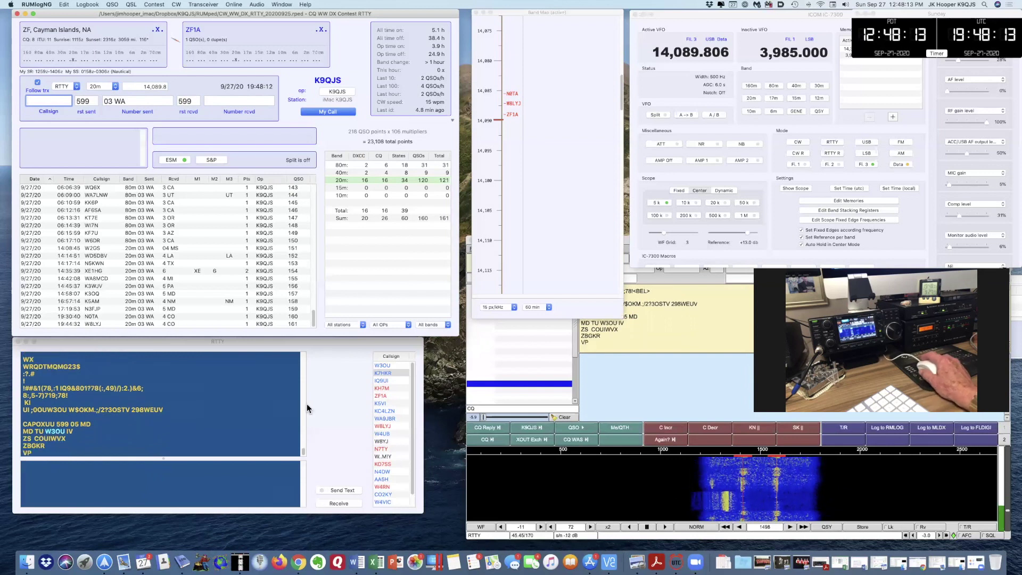
pyautogui.click(393, 365)
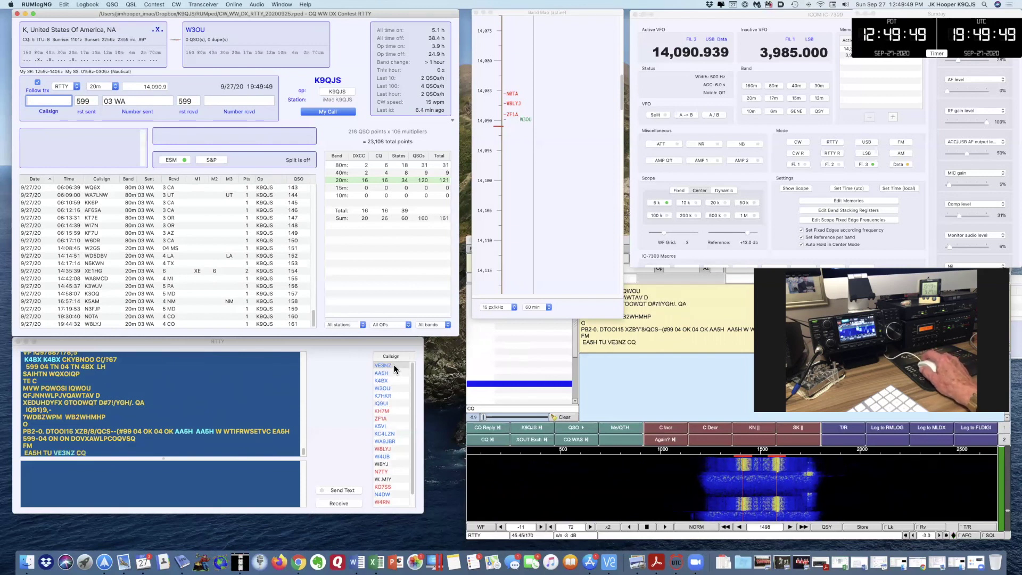
# Select VE3NZ from the RTTY callsign list and send my callsign twice to answer its CQ
pyautogui.click(395, 363)
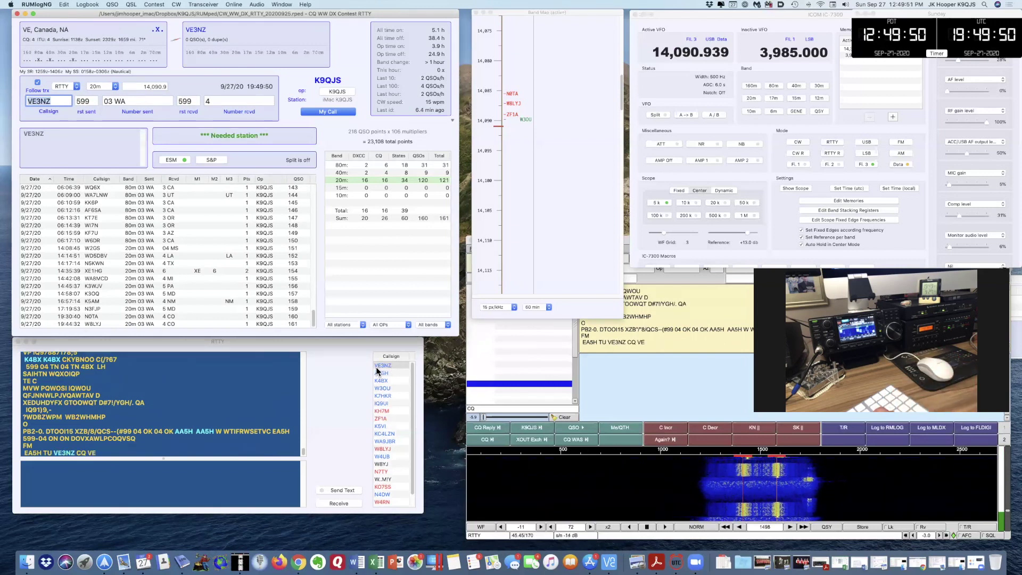
pyautogui.press('Return')
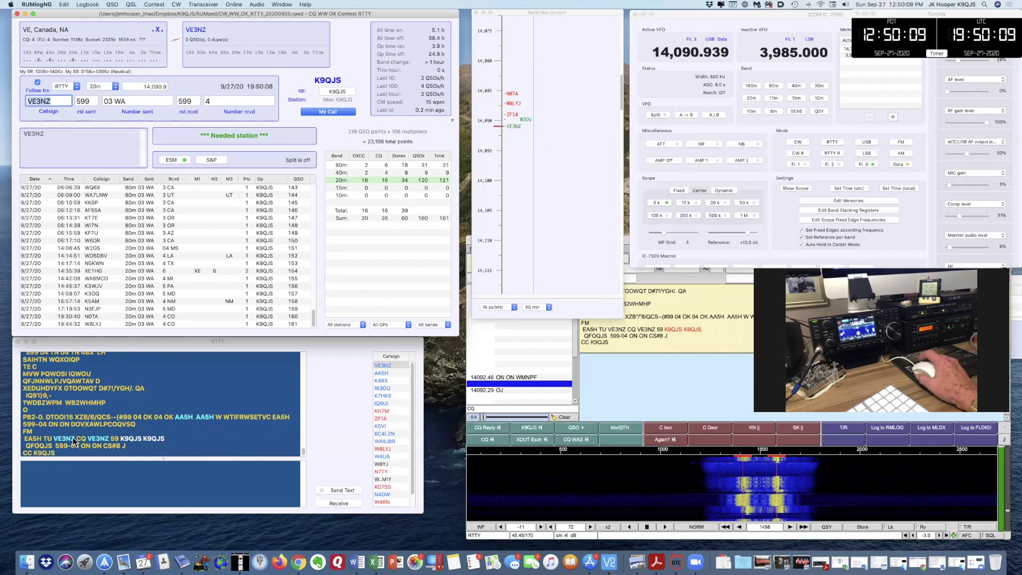
pyautogui.press('F2')
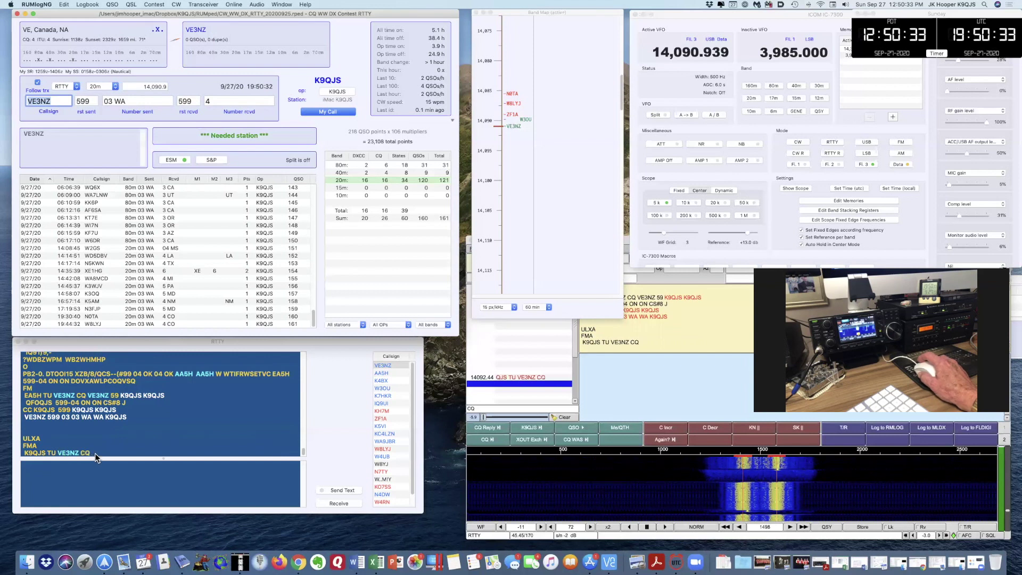
pyautogui.click(218, 102)
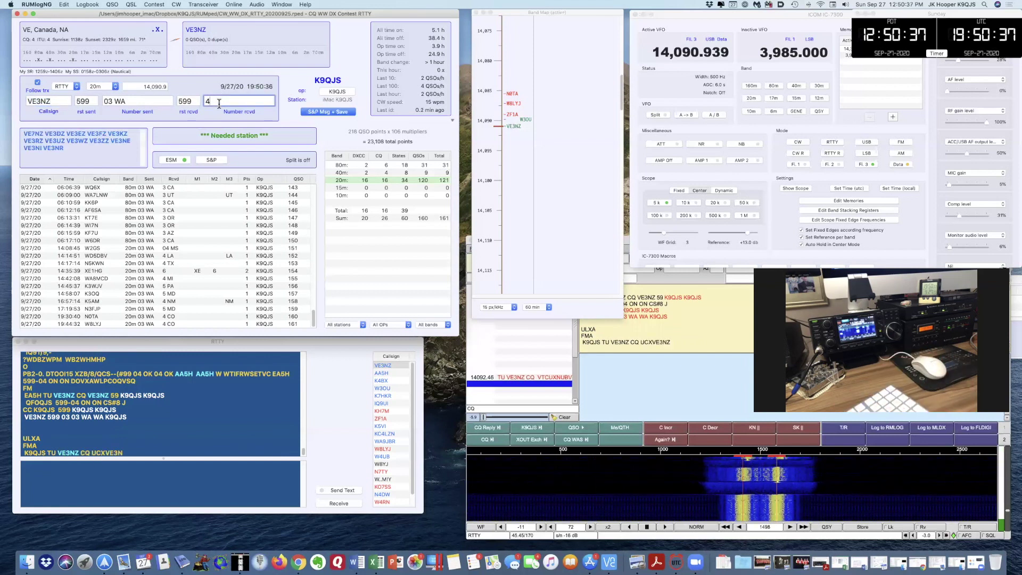
pyautogui.press('BackSpace')
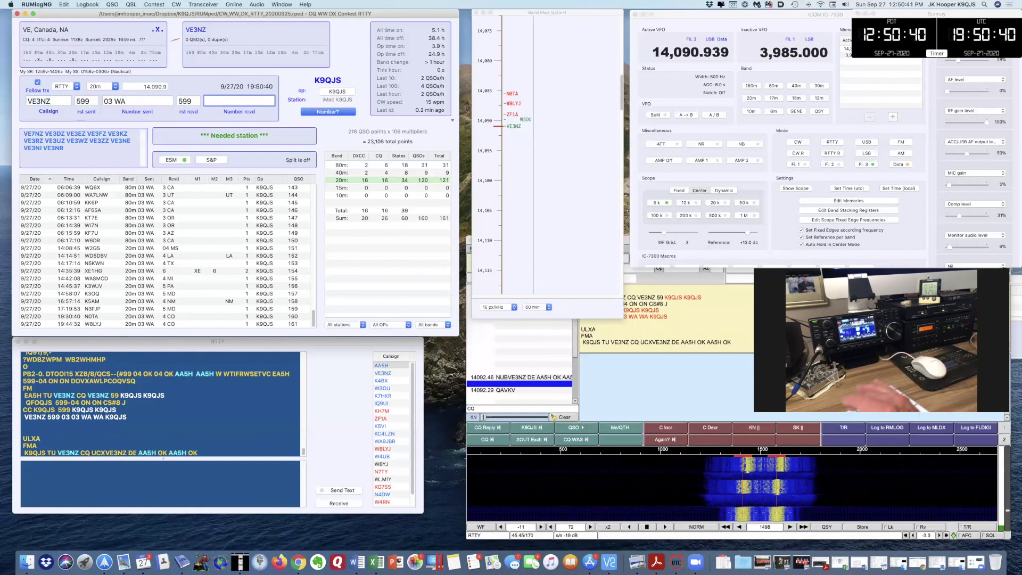
pyautogui.write('04 ')
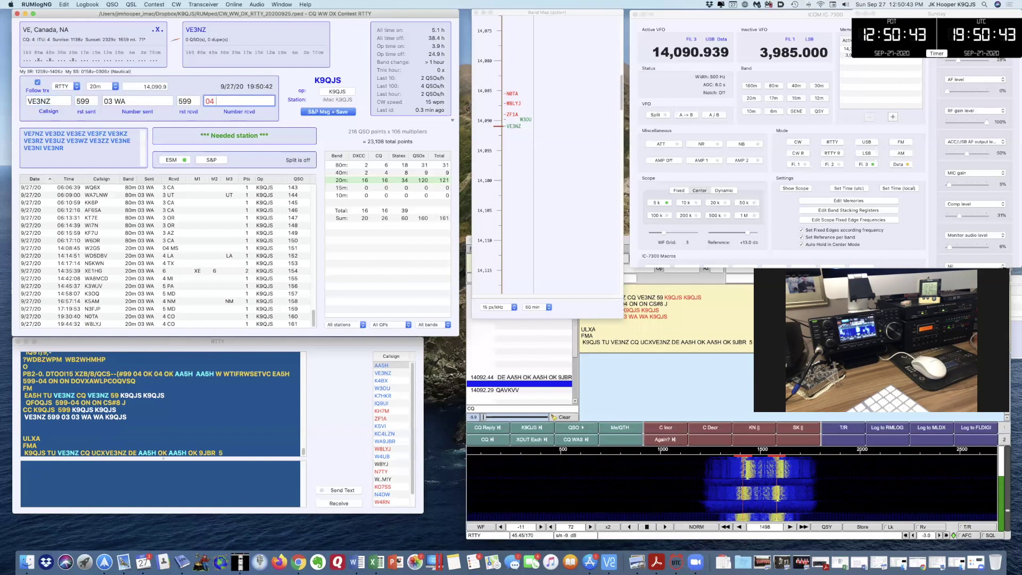
pyautogui.write('ON')
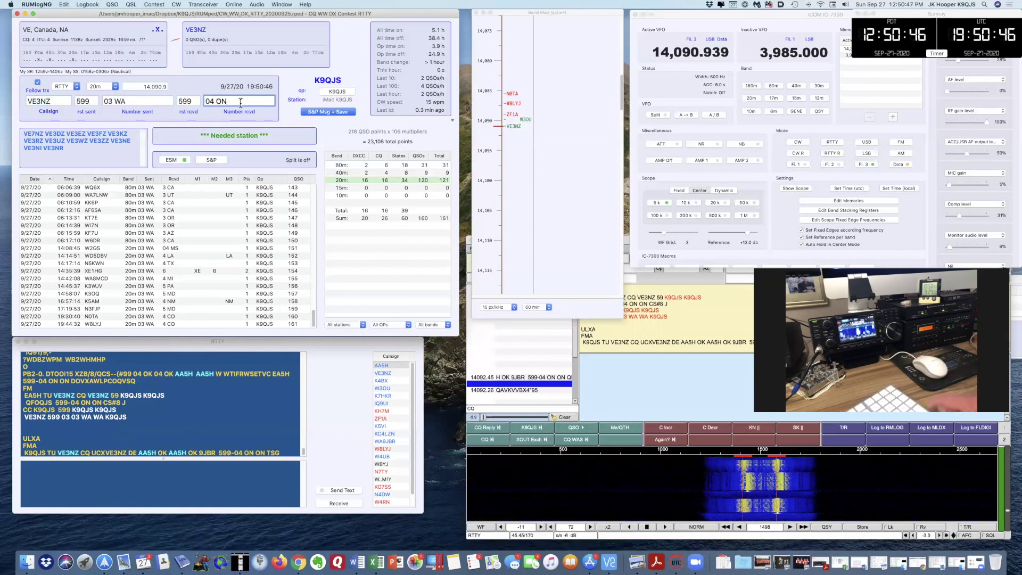
pyautogui.press('Return')
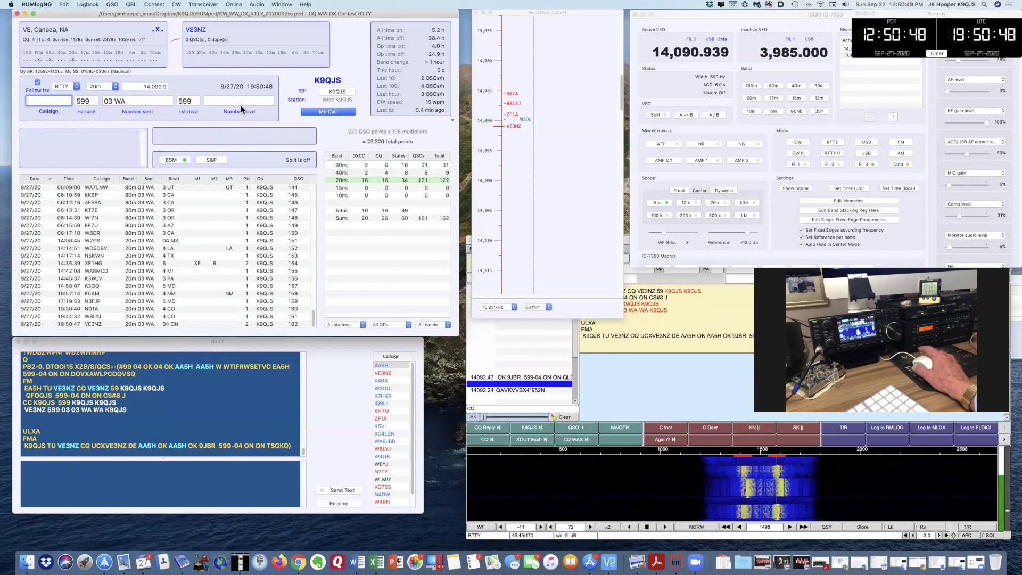